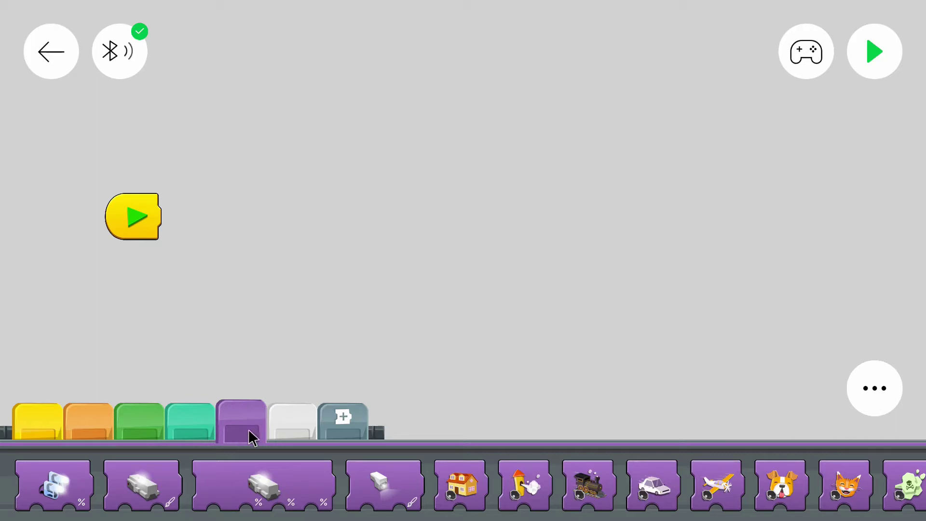
Place a hub colour light block, a three-value light block and a port A light block on the canvas
left_click_drag(143, 485, 180, 340)
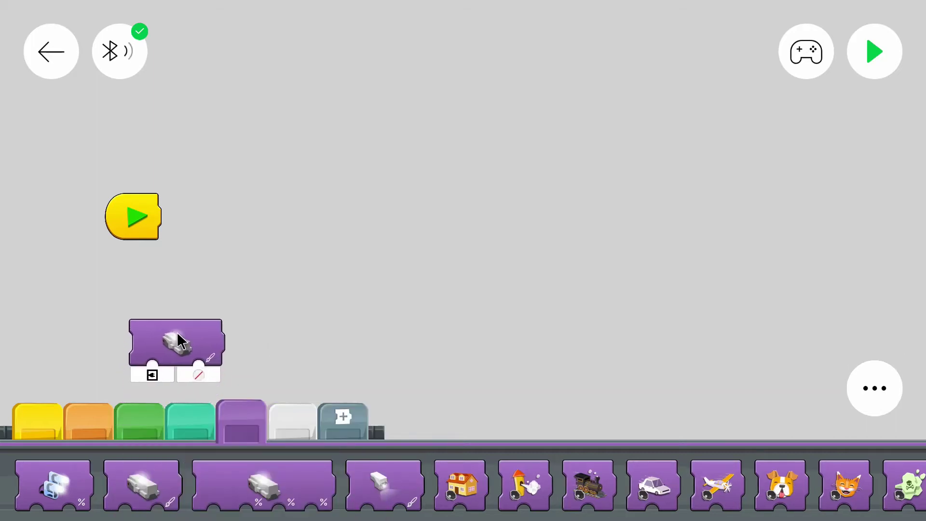
left_click_drag(262, 485, 318, 327)
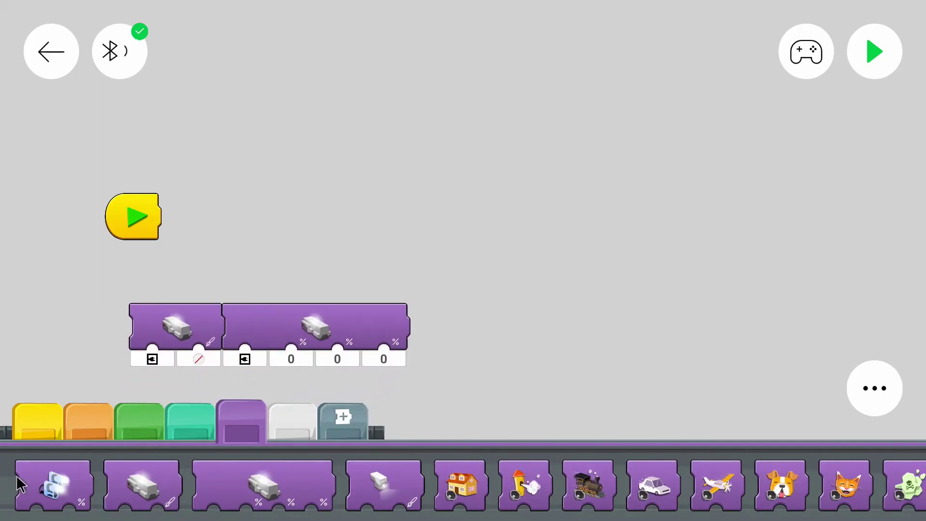
left_click_drag(53, 485, 565, 329)
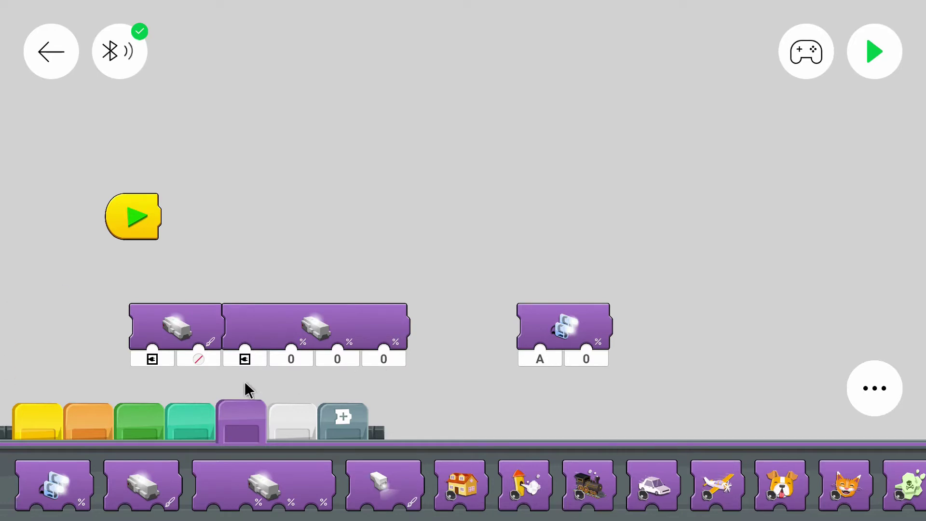
Delete the colour light block and attach the three-value light block to the start block
left_click(206, 359)
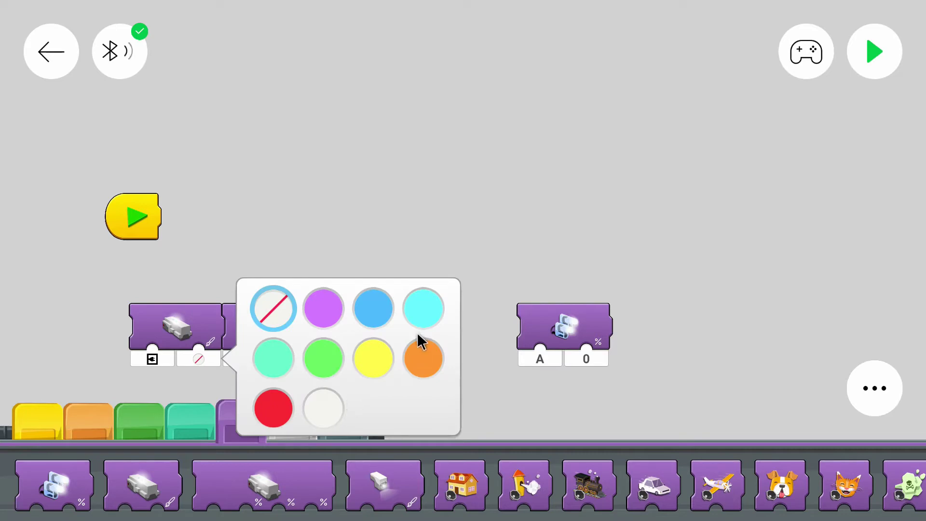
left_click(395, 290)
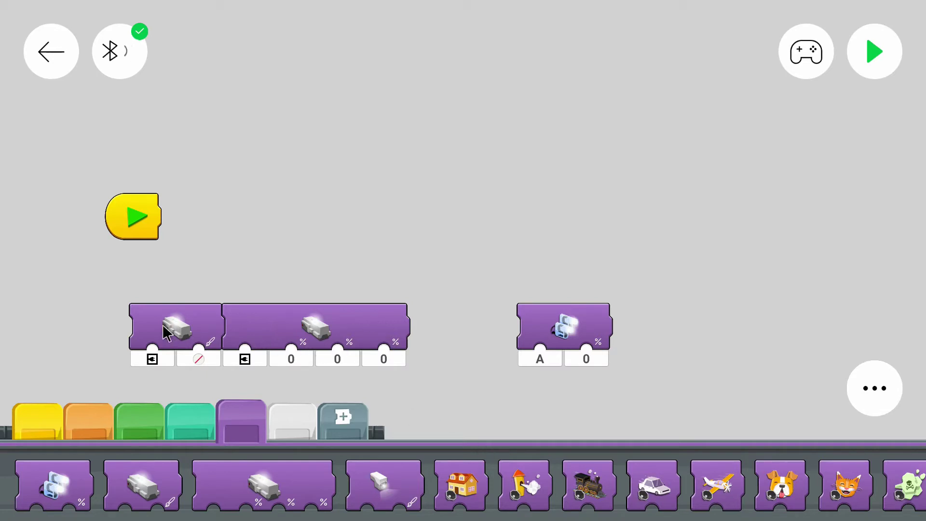
left_click_drag(161, 330, 179, 344)
left_click_drag(401, 322, 340, 269)
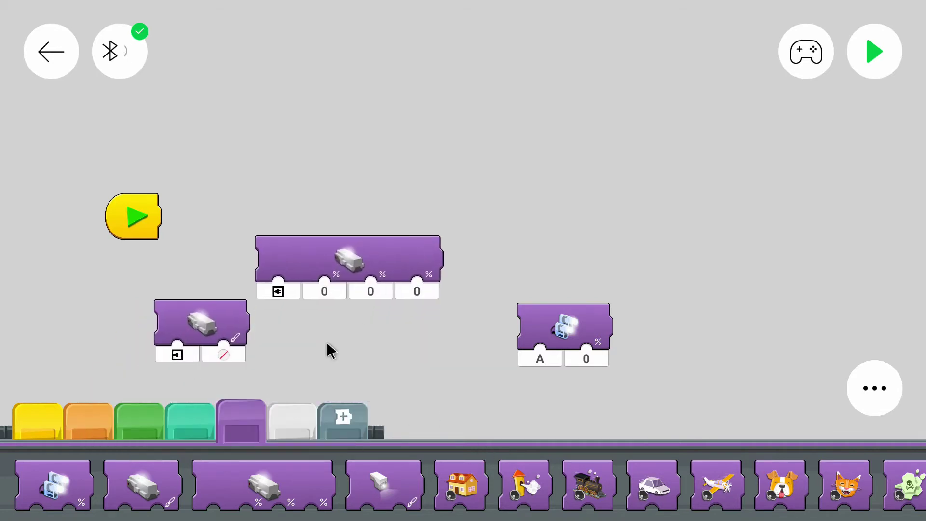
left_click_drag(203, 332, 192, 453)
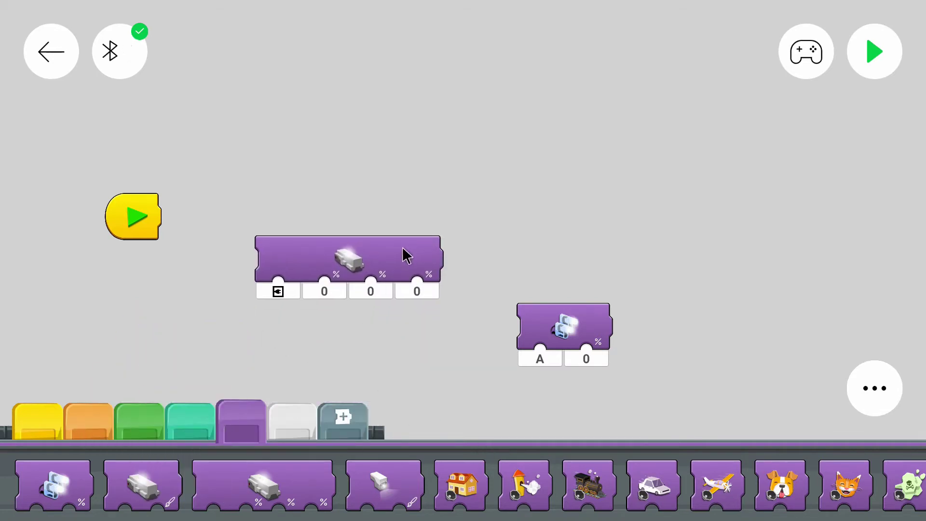
left_click_drag(405, 257, 295, 226)
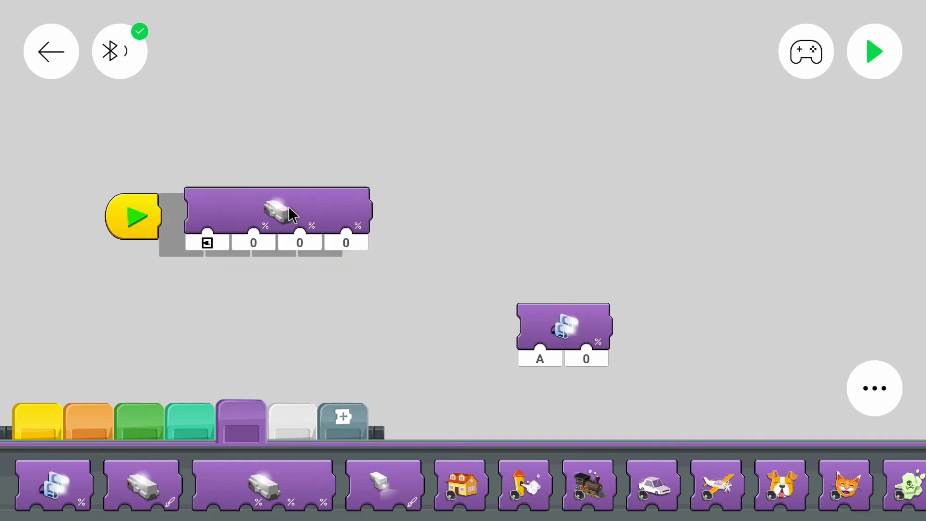
Set the light block's values to 0, 0, 100 and run the program on the hub
left_click(235, 247)
left_click(615, 211)
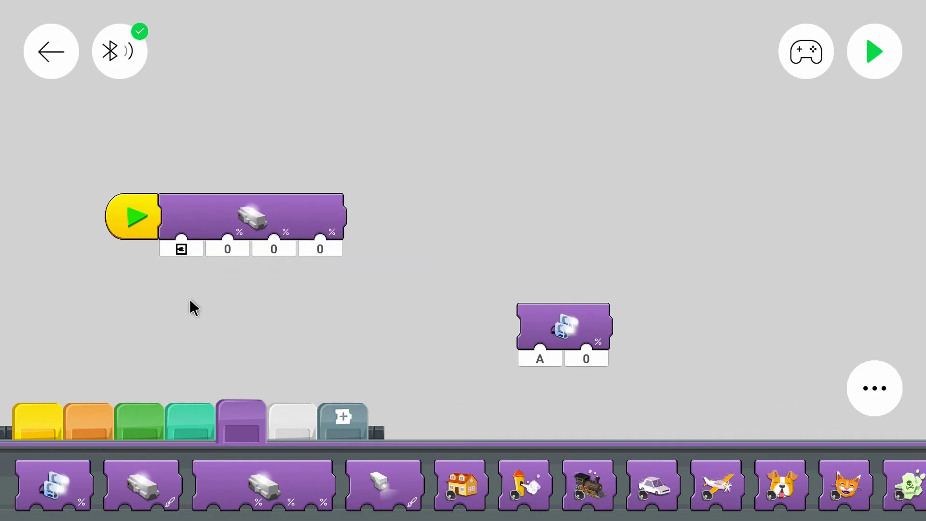
left_click(273, 249)
left_click(630, 138)
left_click(320, 249)
type("100")
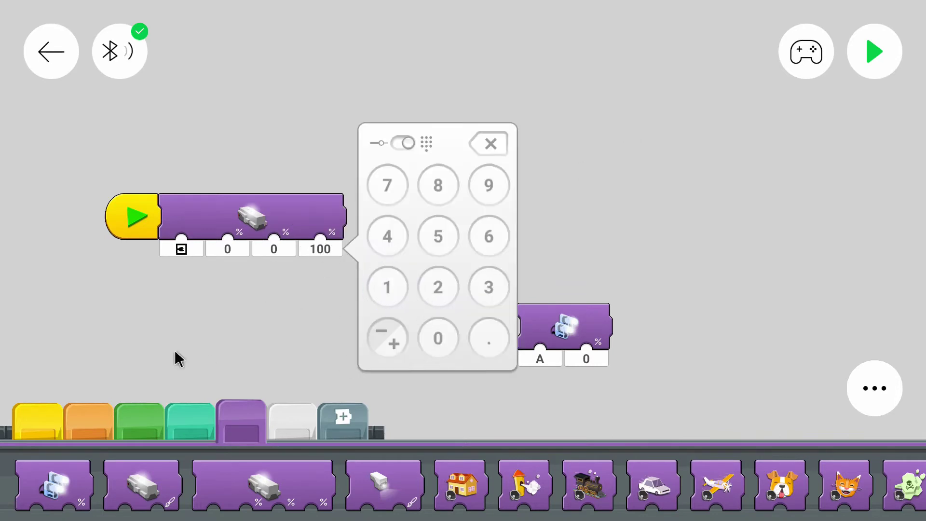
left_click(174, 349)
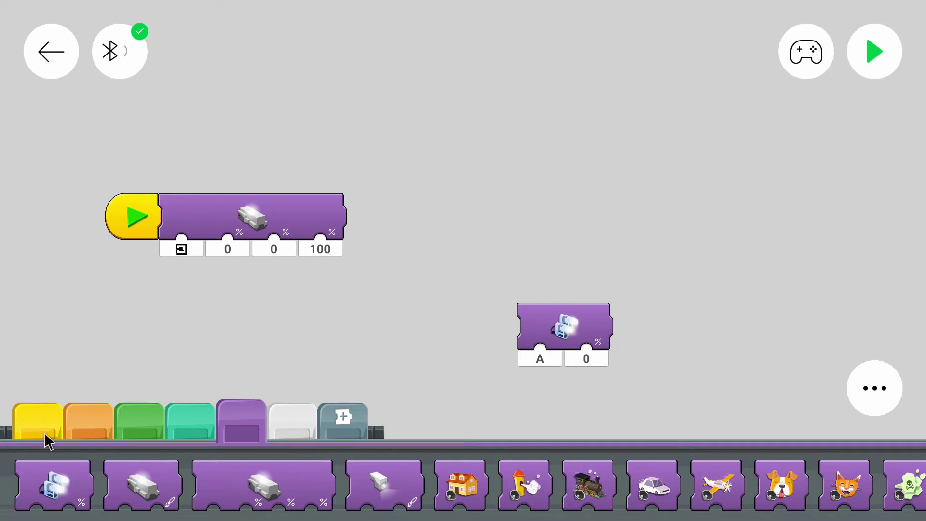
left_click(875, 50)
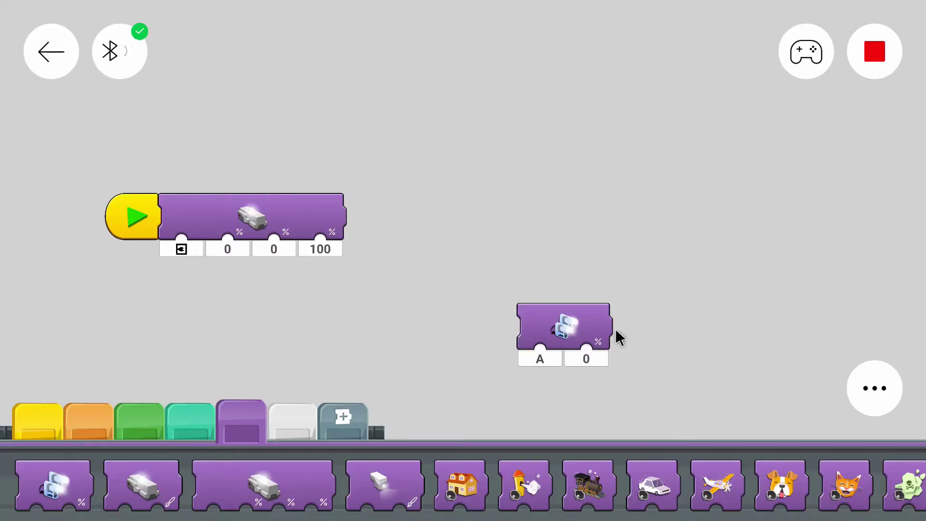
left_click_drag(619, 348, 521, 283)
Attach the port A light block after the first block with brightness 100
left_click_drag(620, 306, 478, 192)
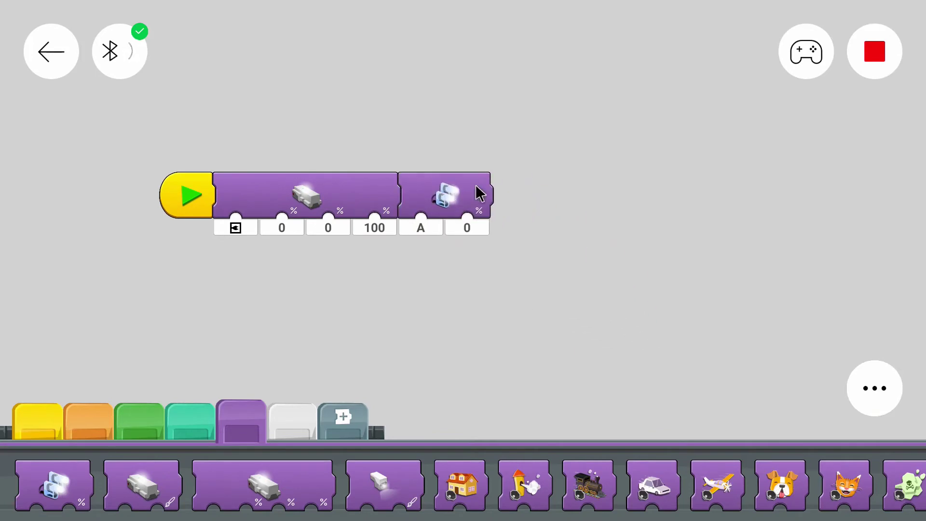
left_click(469, 228)
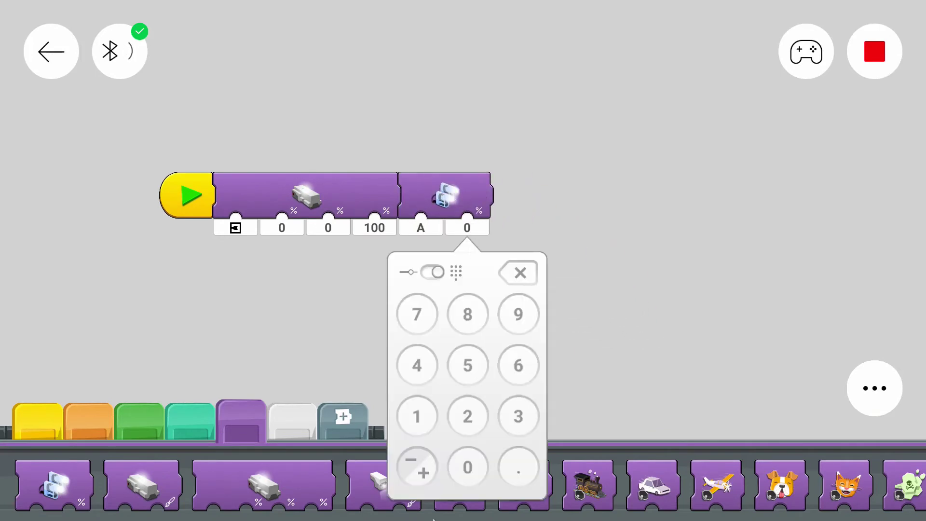
left_click(417, 417)
double_click(467, 468)
left_click(657, 305)
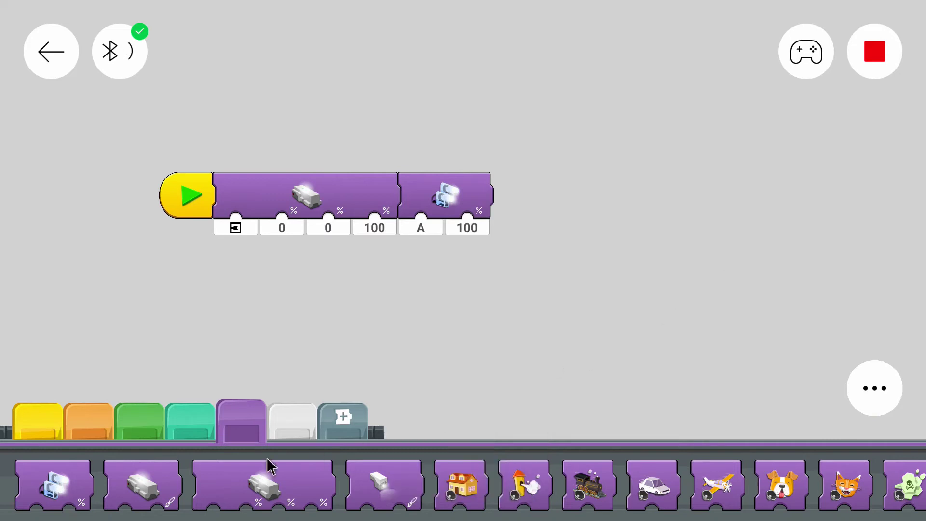
Add another light block as the third block and switch it to port B
mouse_move(143, 487)
left_mouse_down()
mouse_move(537, 211)
mouse_move(282, 492)
left_mouse_up()
scroll(289, 486, "right", 3)
mouse_move(152, 487)
left_mouse_down()
mouse_move(616, 202)
mouse_move(539, 203)
left_mouse_up()
left_click(515, 229)
left_click(512, 282)
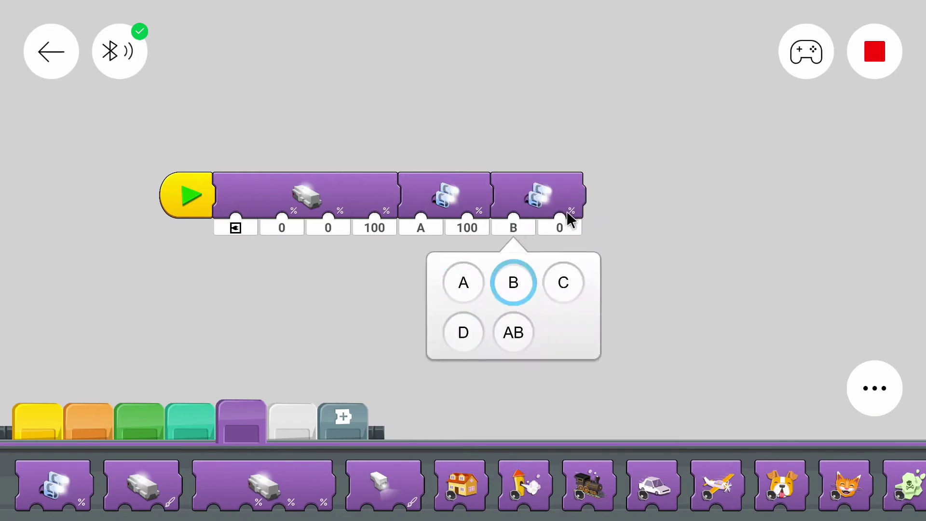
left_click(567, 211)
Set the port B brightness to 100 and rerun the program on the hub
left_click(562, 228)
left_click(510, 415)
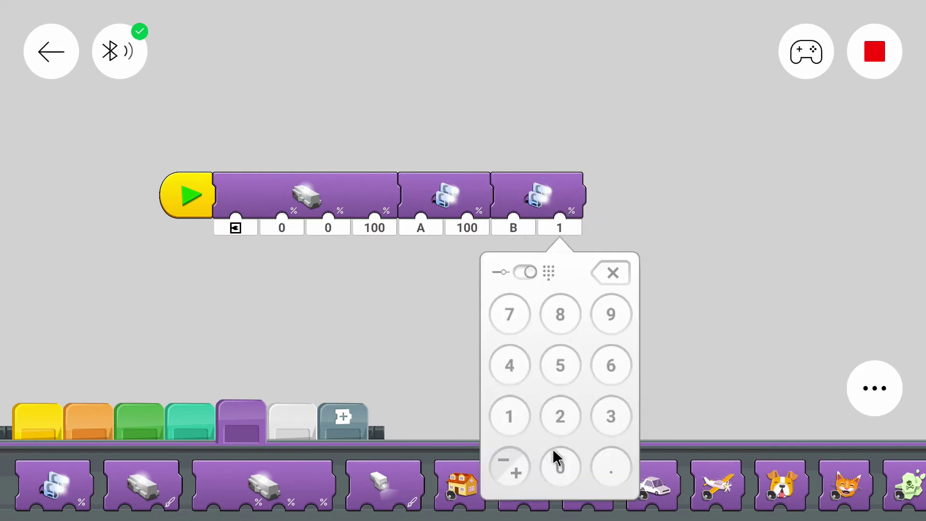
left_click(559, 467)
left_click(765, 143)
left_click(876, 51)
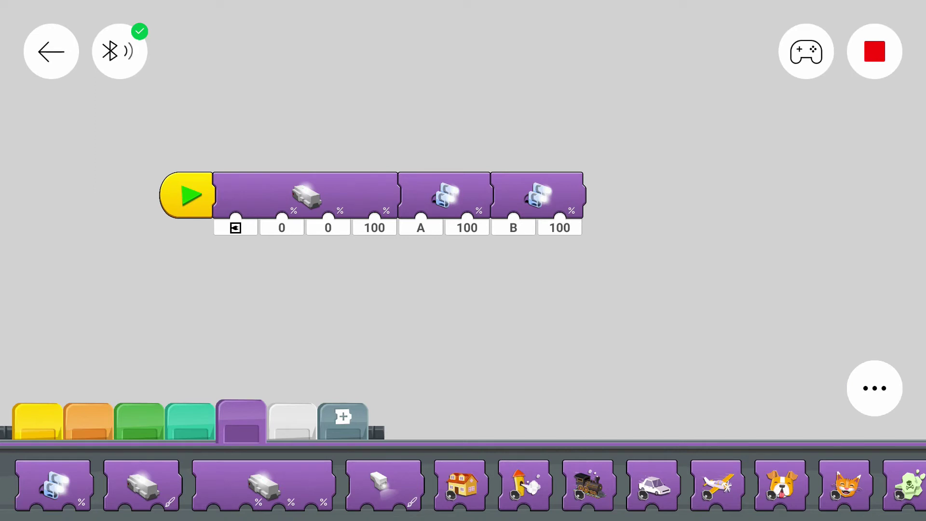
left_click(293, 416)
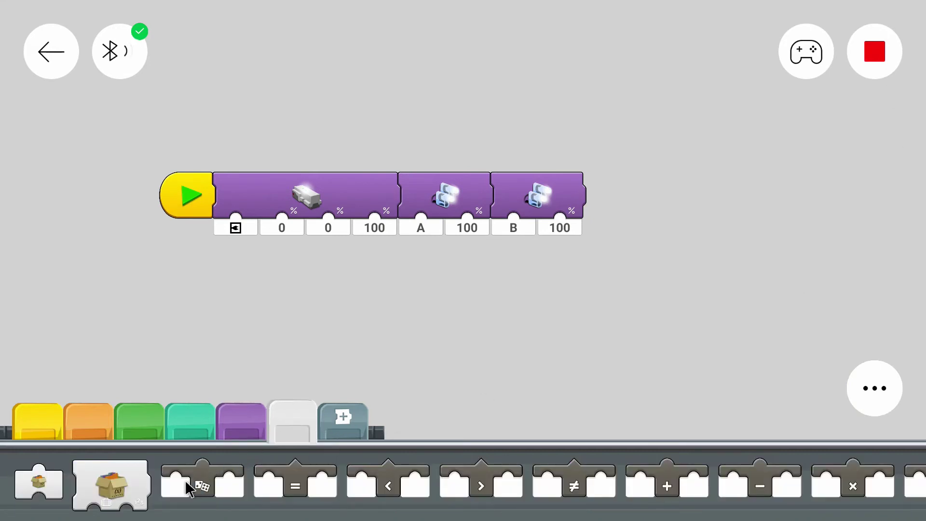
Plug a random-number block into the hub light's third value with range 50 to 100
left_click_drag(192, 481, 230, 361)
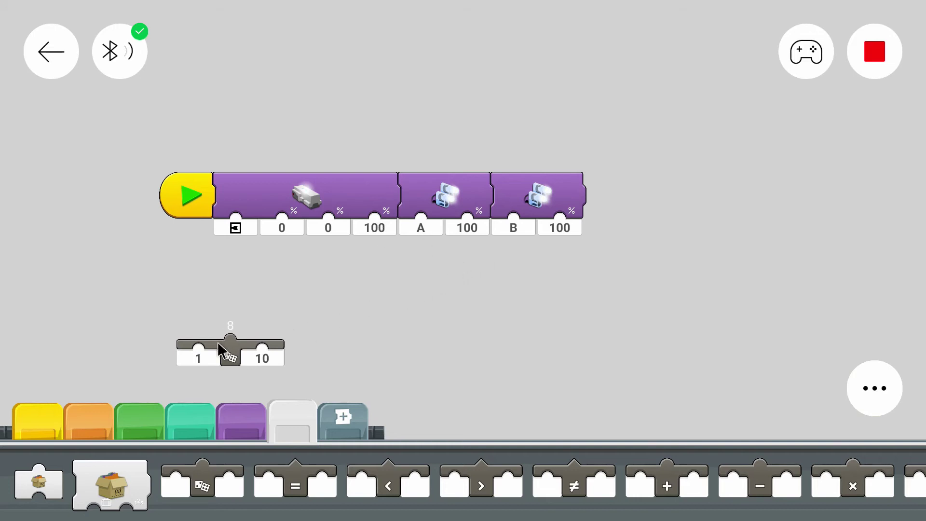
left_click_drag(231, 341, 404, 233)
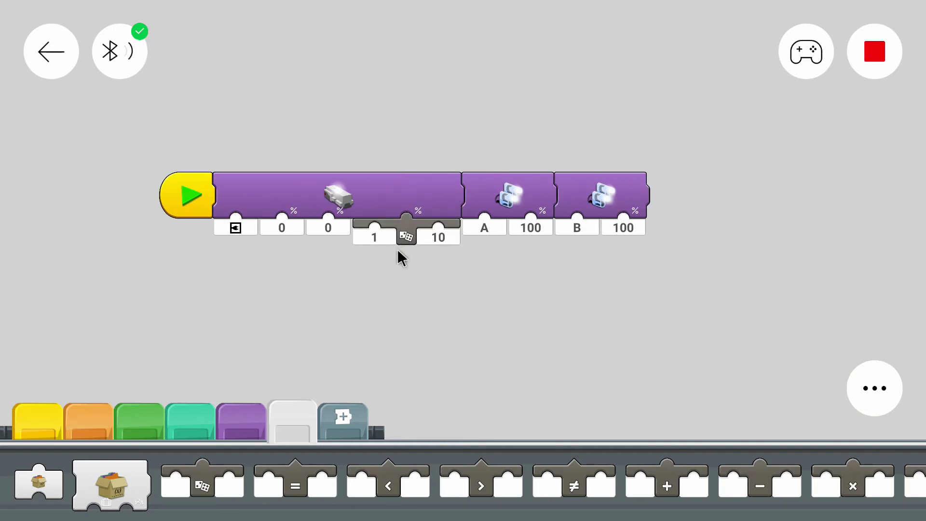
left_click(372, 231)
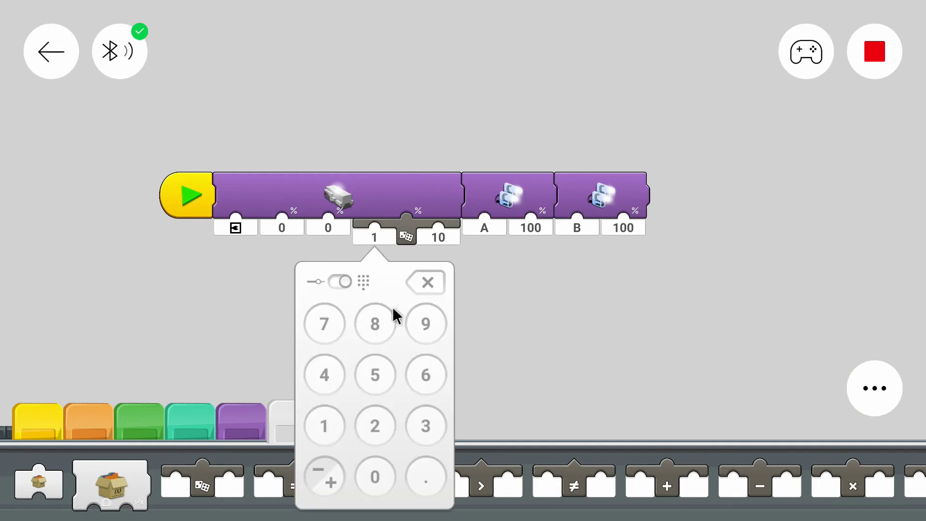
left_click(375, 476)
left_click(440, 237)
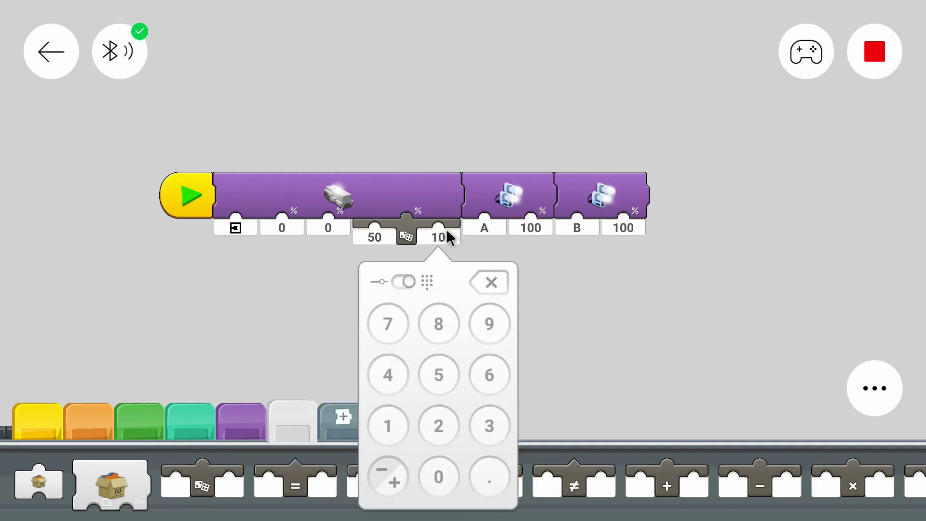
left_click(387, 426)
double_click(438, 476)
left_click(753, 224)
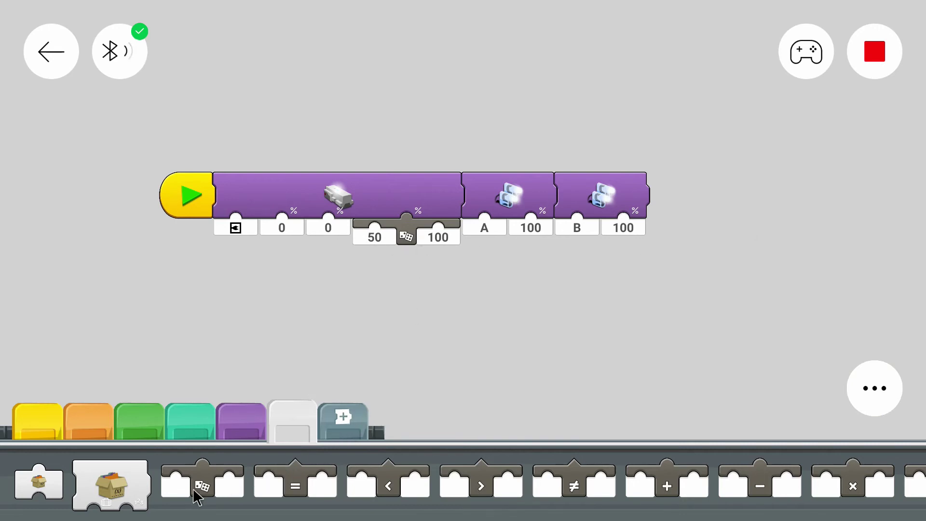
scroll(200, 493, "up", 1)
Plug random blocks into lights A and B, and set light A's range to 10–90
left_click_drag(244, 486, 531, 230)
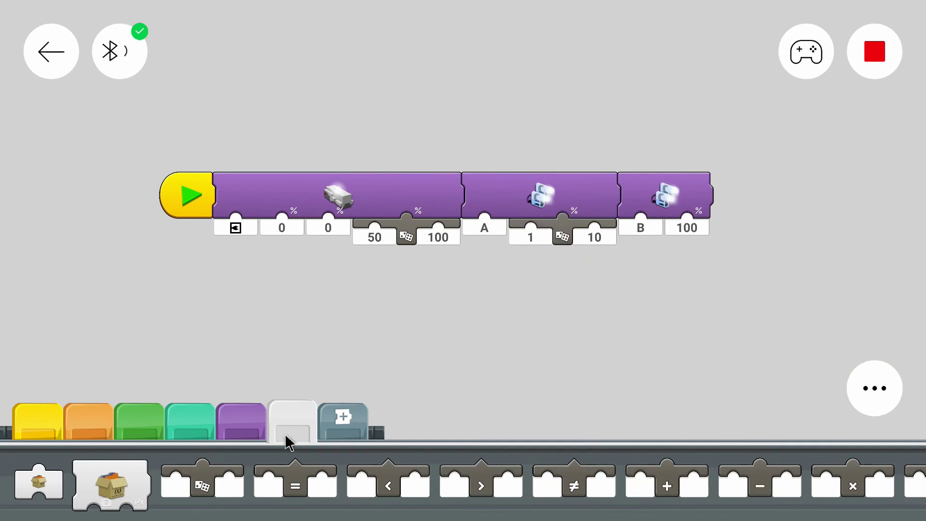
left_click_drag(222, 490, 712, 249)
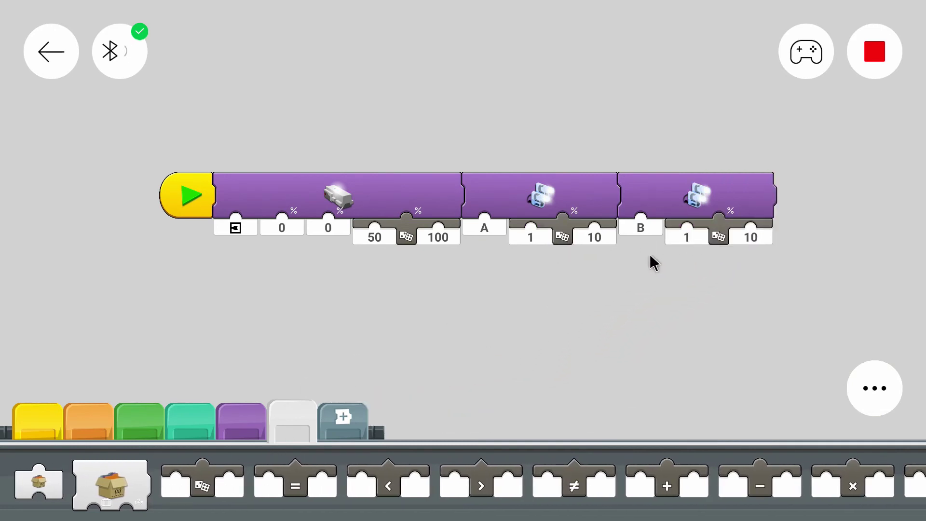
left_click(533, 235)
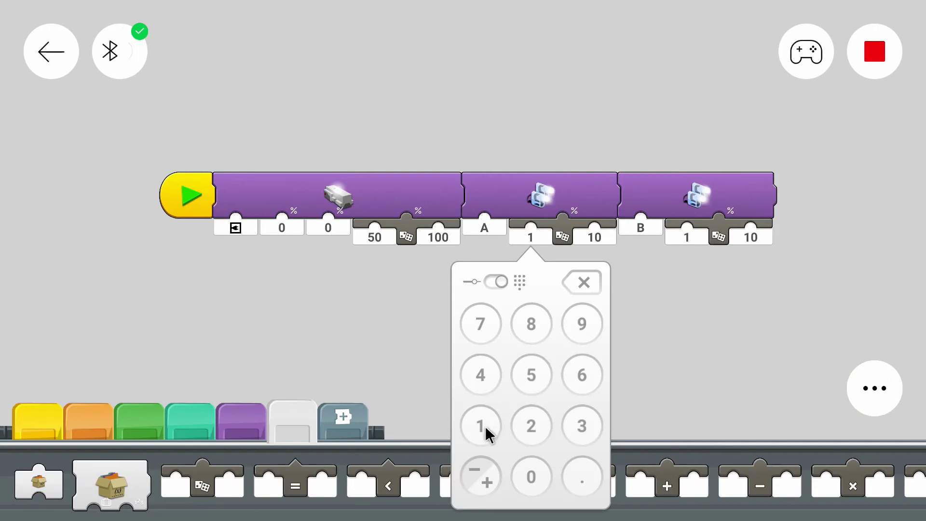
left_click(531, 475)
left_click(660, 291)
left_click(594, 236)
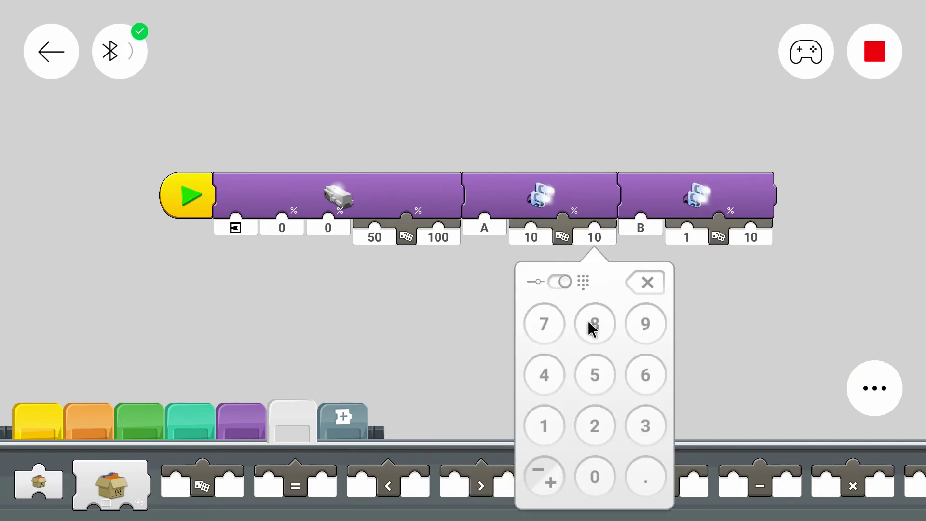
left_click(645, 325)
left_click(595, 477)
left_click(789, 327)
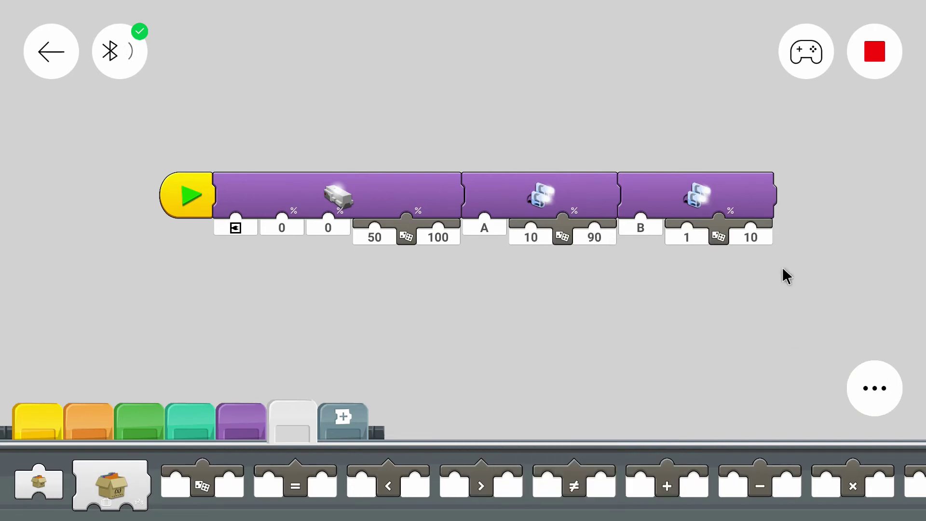
Set light B's random range to 10–90 and shift the block chain left
left_click(688, 237)
left_click(688, 477)
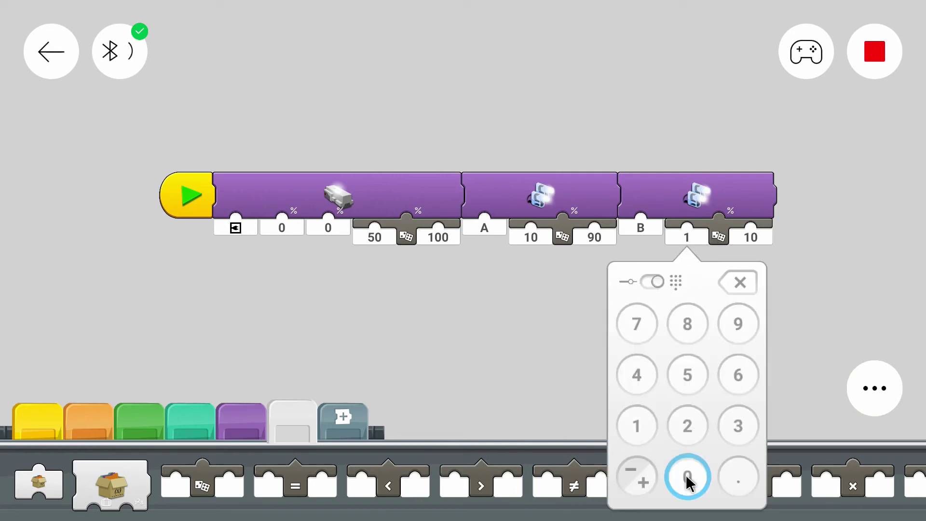
left_click(802, 276)
left_click(753, 237)
left_click(802, 324)
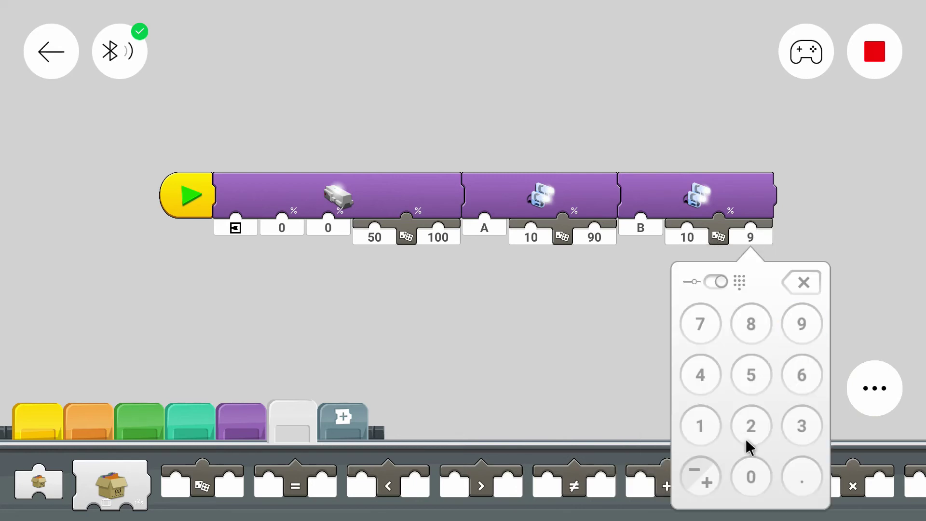
left_click(750, 477)
left_click(522, 368)
left_click_drag(522, 368, 426, 357)
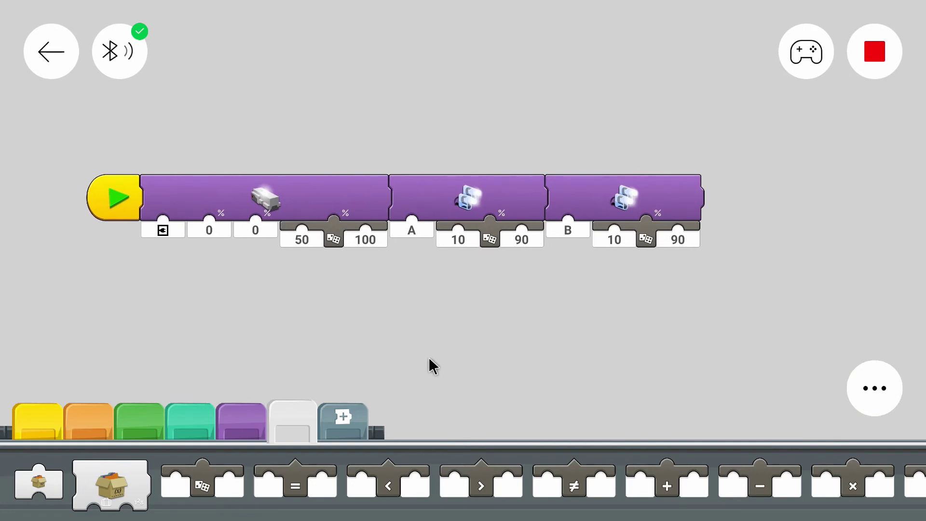
left_click(49, 435)
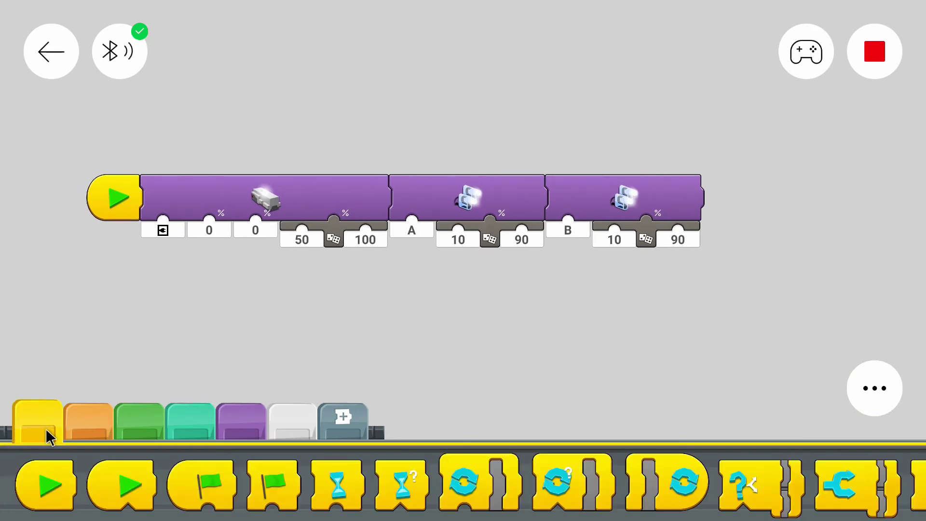
left_click_drag(632, 474, 559, 470)
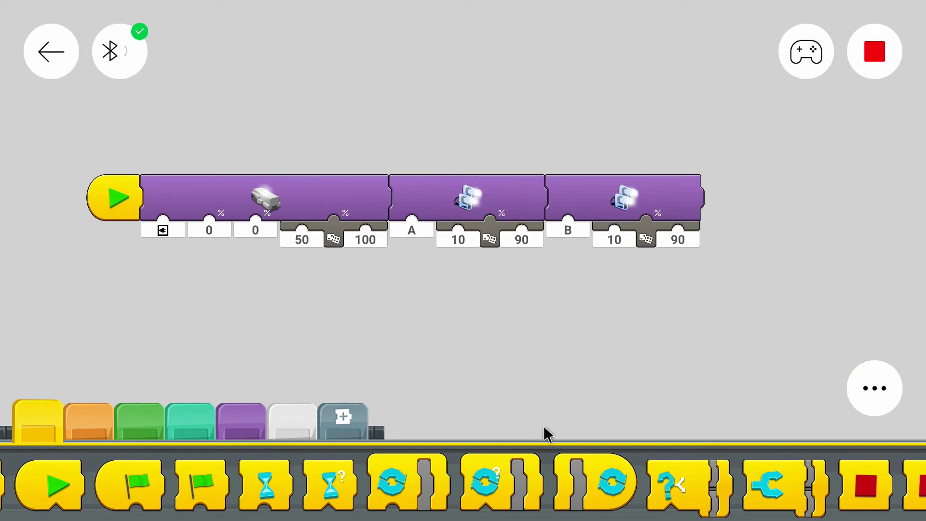
Place a repeat loop, move the three light blocks inside it, and snap it onto the start block
left_click_drag(590, 481, 469, 332)
left_click_drag(254, 202, 442, 279)
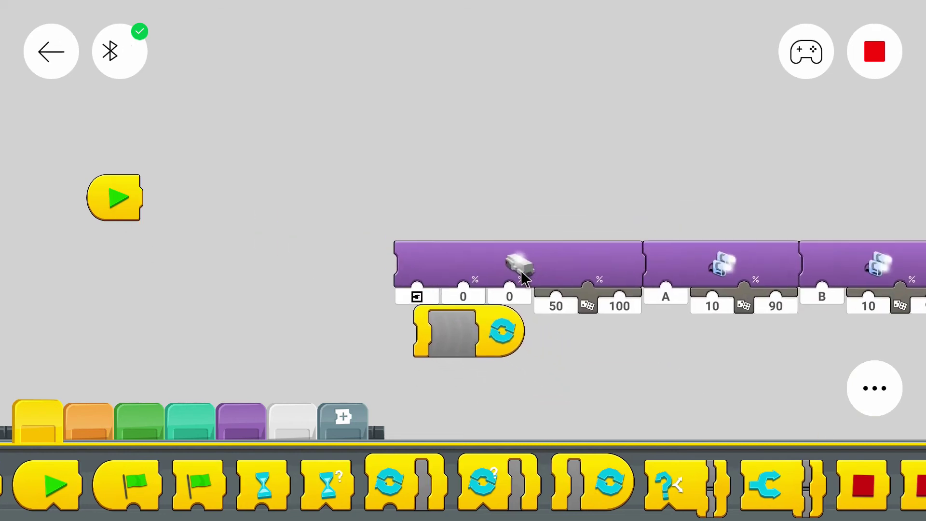
left_click_drag(322, 274, 155, 221)
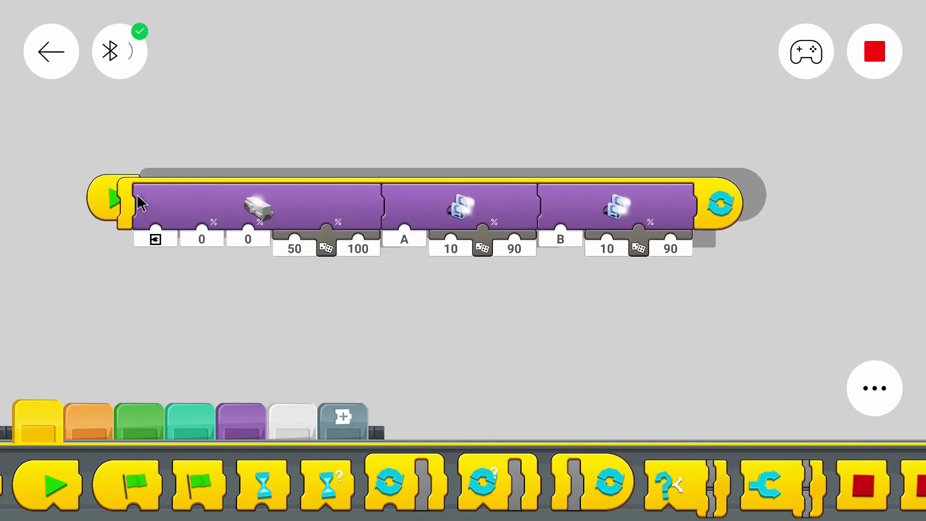